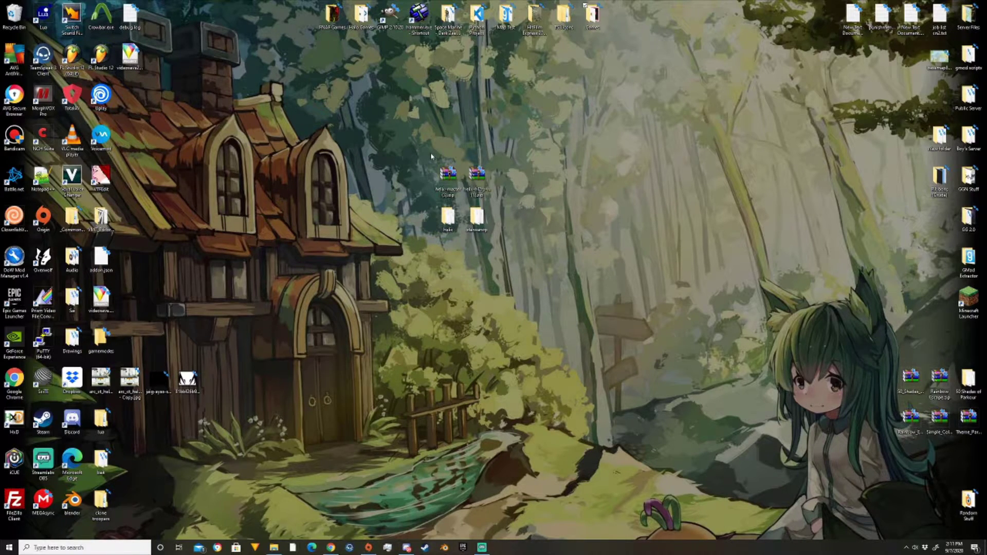
{"action": "left_click_drag", "start_coordinate": [509, 206], "coordinate": [432, 241]}
{"action": "left_click_drag", "start_coordinate": [512, 193], "coordinate": [520, 240]}
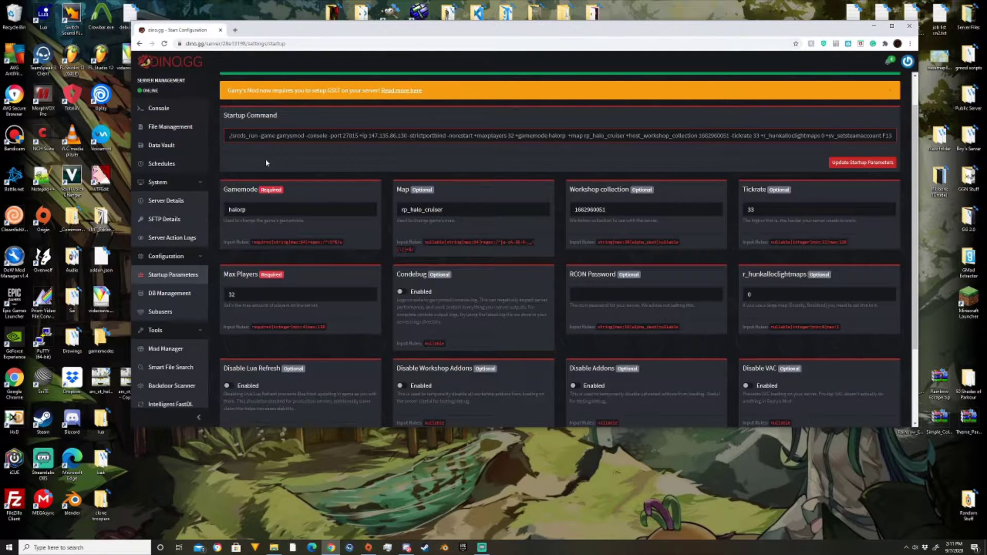
Review the server's startup command and all startup parameter fields, from the gamemode to the GSLT setting
{"action": "scroll", "coordinate": [175, 231], "scroll_direction": "down", "scroll_amount": 1}
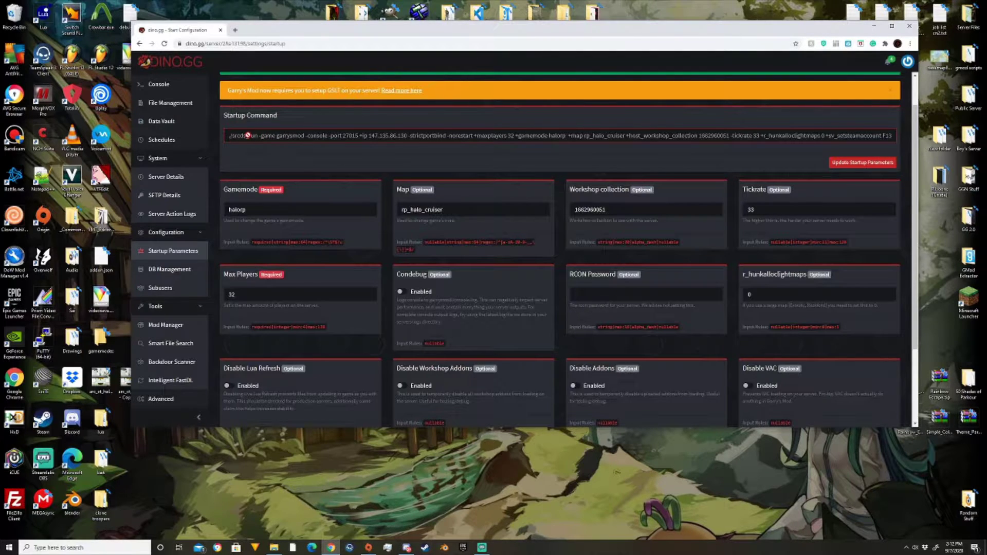
{"action": "right_click", "coordinate": [286, 118]}
{"action": "left_click", "coordinate": [282, 119]}
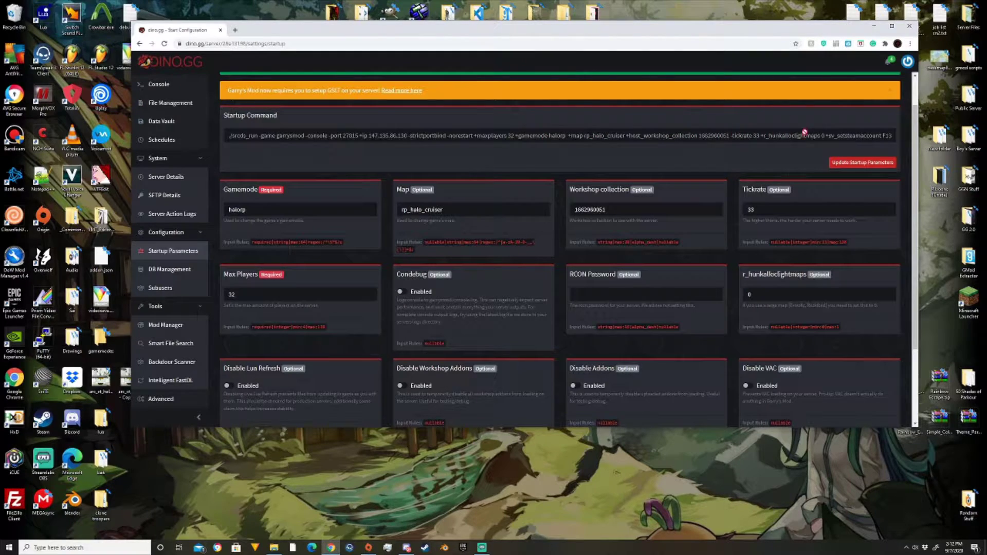
{"action": "scroll", "coordinate": [827, 135], "scroll_direction": "down", "scroll_amount": 2}
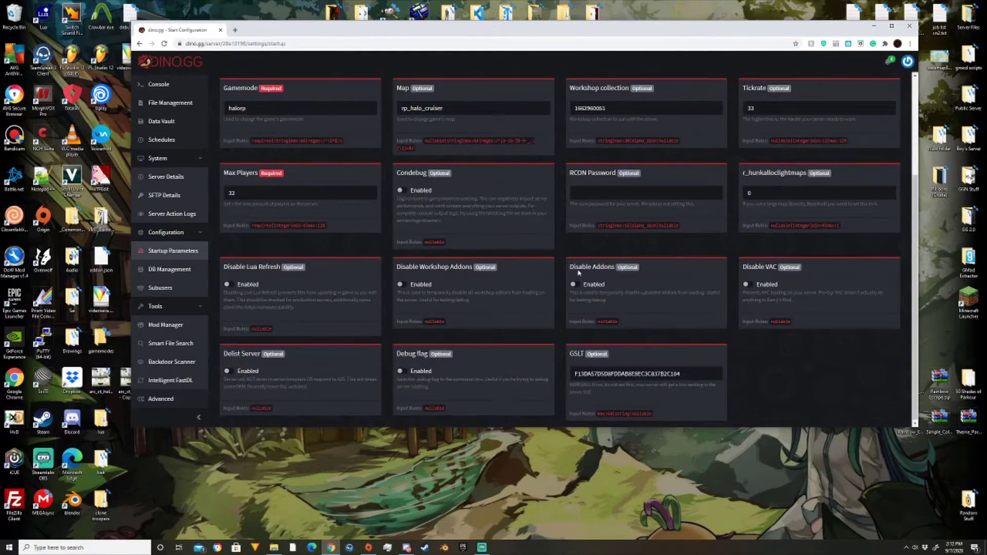
{"action": "scroll", "coordinate": [578, 271], "scroll_direction": "up", "scroll_amount": 1}
{"action": "scroll", "coordinate": [578, 272], "scroll_direction": "down", "scroll_amount": 1}
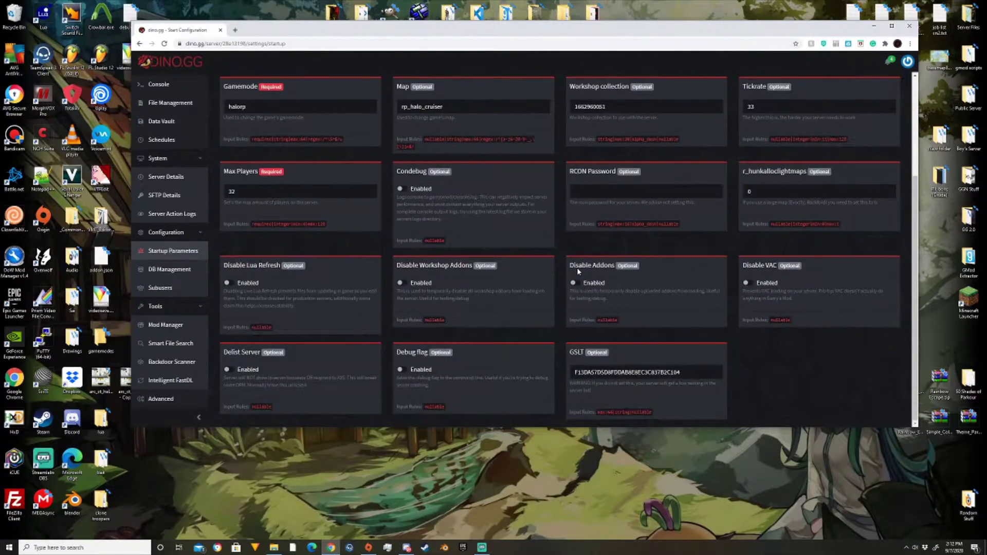
{"action": "scroll", "coordinate": [578, 272], "scroll_direction": "up", "scroll_amount": 1}
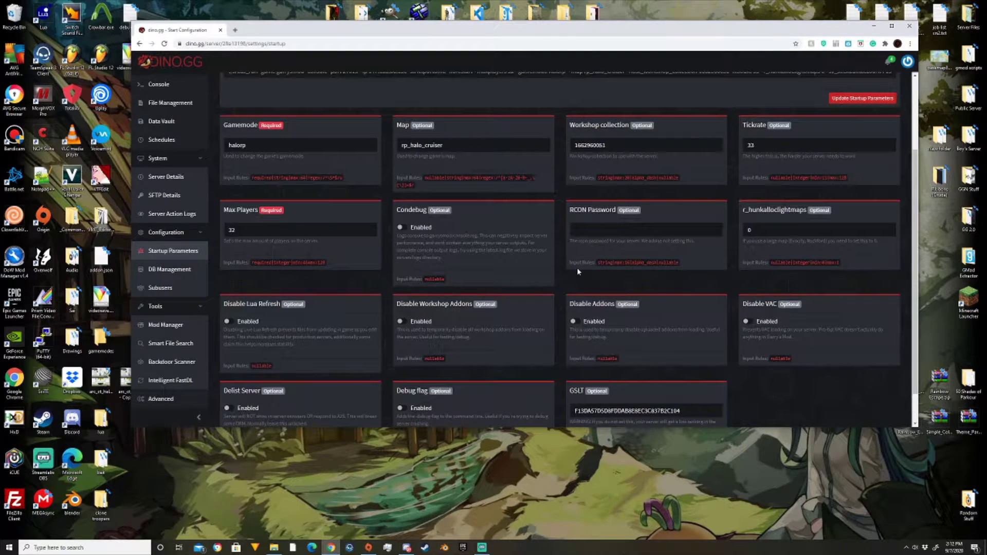
{"action": "scroll", "coordinate": [577, 267], "scroll_direction": "up", "scroll_amount": 2}
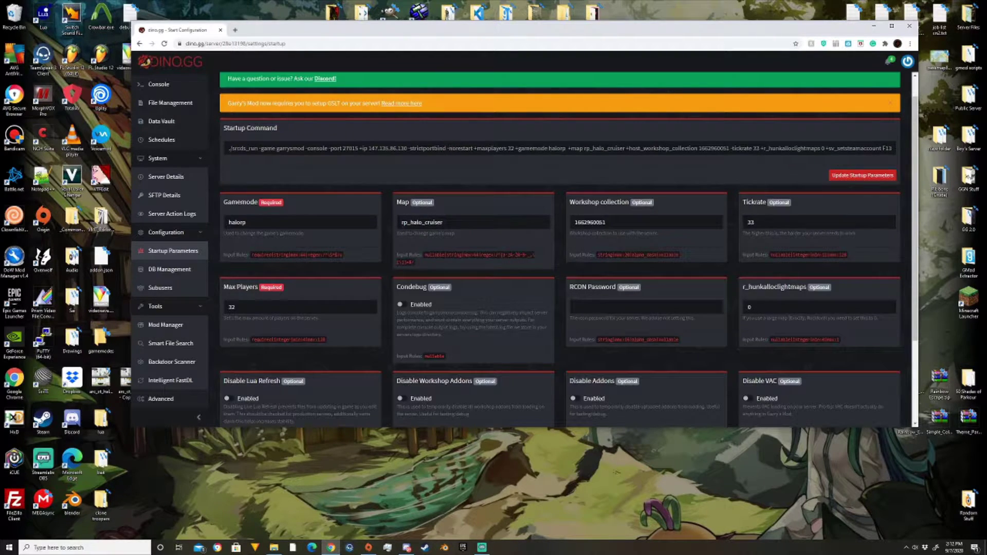
Highlight the gamemode name halorp in the startup parameters
{"action": "left_click_drag", "start_coordinate": [443, 222], "coordinate": [469, 203]}
{"action": "left_click", "coordinate": [470, 206]}
{"action": "key", "text": "shift+Left"}
{"action": "key", "text": "shift+Left"}
{"action": "key", "text": "shift+Left"}
{"action": "key", "text": "shift+Left"}
{"action": "key", "text": "shift+Left"}
{"action": "key", "text": "shift+Left"}
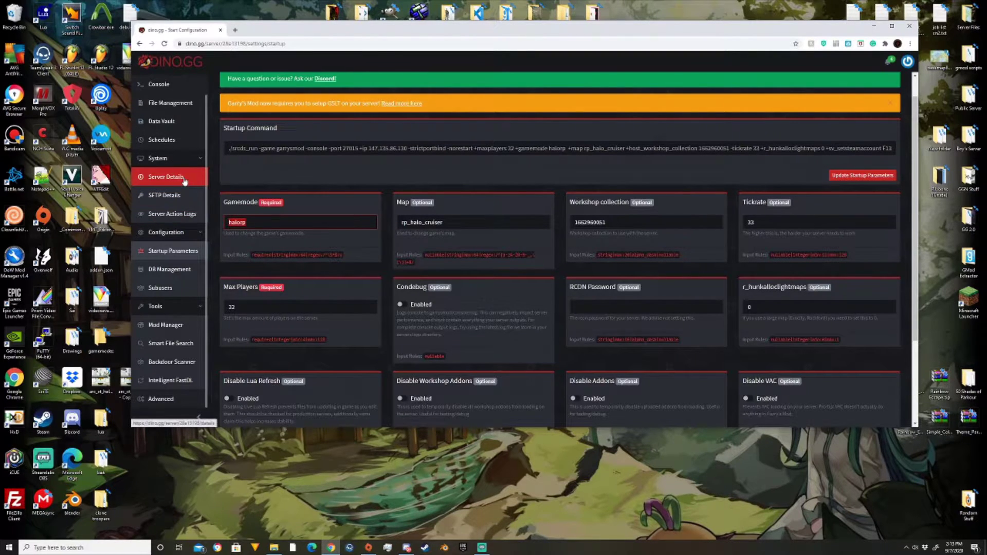
Move the browser window aside to compare the gamemode name with the gamemode folders on the desktop, then bring it back to the centre
{"action": "left_click_drag", "start_coordinate": [500, 34], "coordinate": [867, 46]}
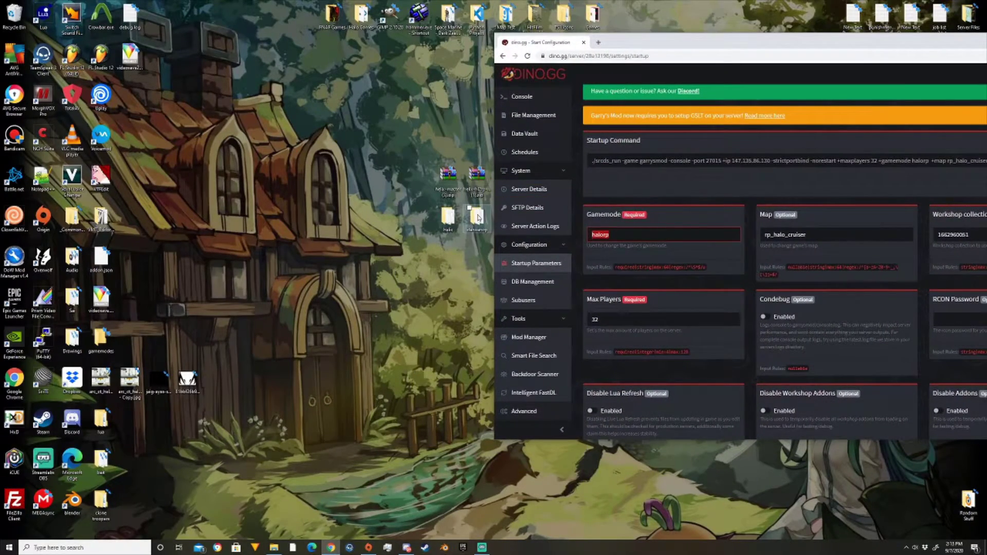
{"action": "mouse_move", "coordinate": [477, 217]}
{"action": "left_mouse_down"}
{"action": "mouse_move", "coordinate": [463, 244]}
{"action": "mouse_move", "coordinate": [477, 221]}
{"action": "left_mouse_up"}
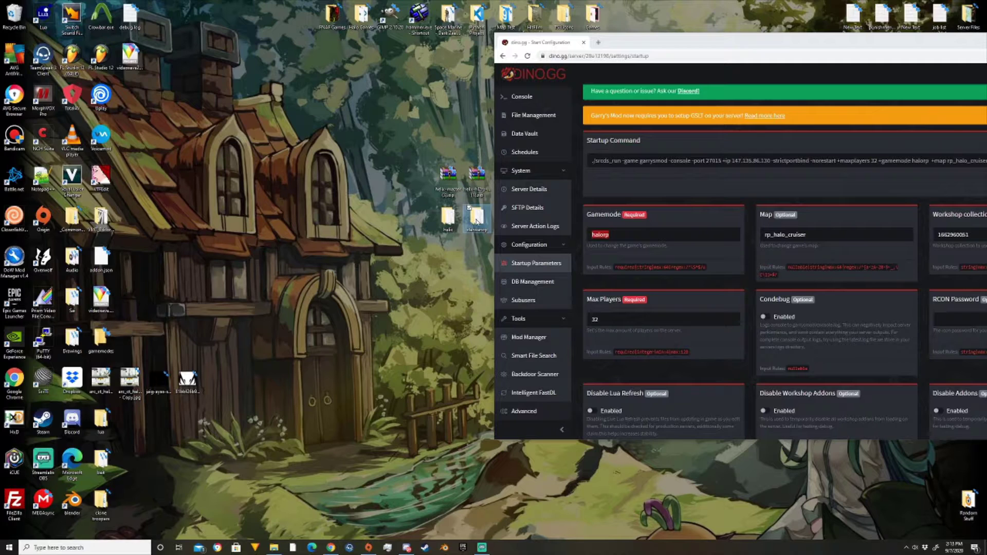
{"action": "left_click", "coordinate": [617, 235]}
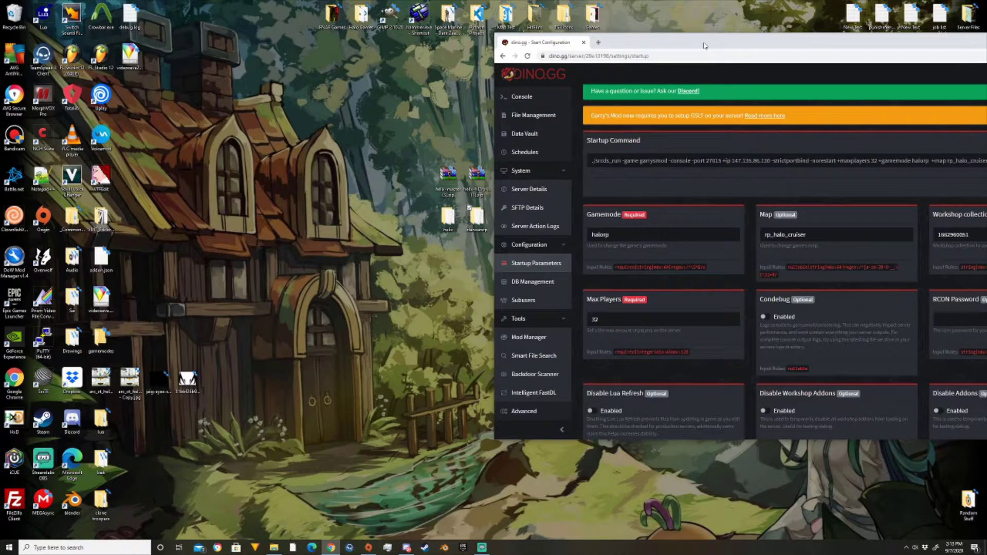
{"action": "left_click_drag", "start_coordinate": [704, 47], "coordinate": [531, 114]}
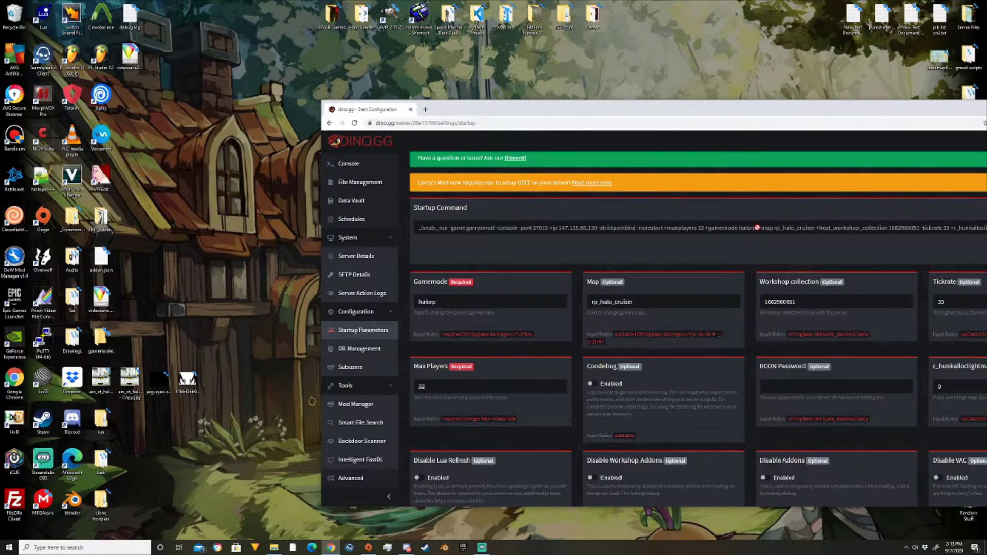
{"action": "left_click_drag", "start_coordinate": [676, 108], "coordinate": [595, 237]}
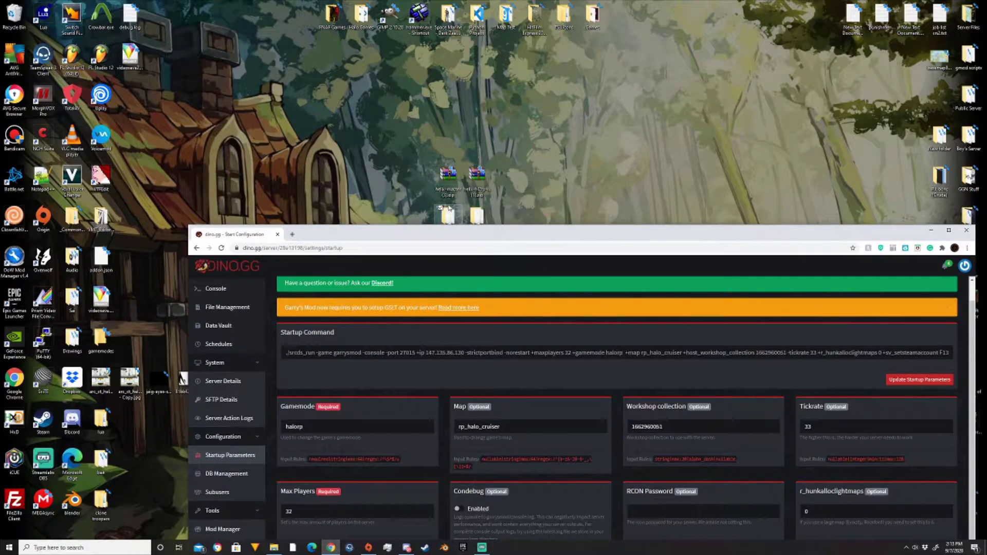
{"action": "left_click_drag", "start_coordinate": [456, 233], "coordinate": [454, 249]}
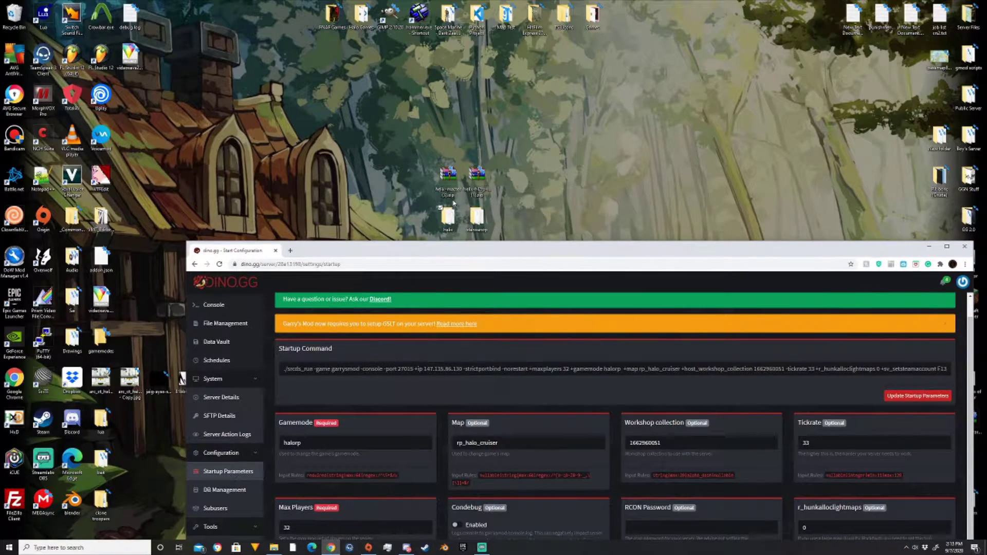
{"action": "left_click_drag", "start_coordinate": [514, 244], "coordinate": [480, 82]}
Examine the remaining startup parameters, focusing on the workshop collection ID and the tickrate
{"action": "scroll", "coordinate": [580, 307], "scroll_direction": "down", "scroll_amount": 2}
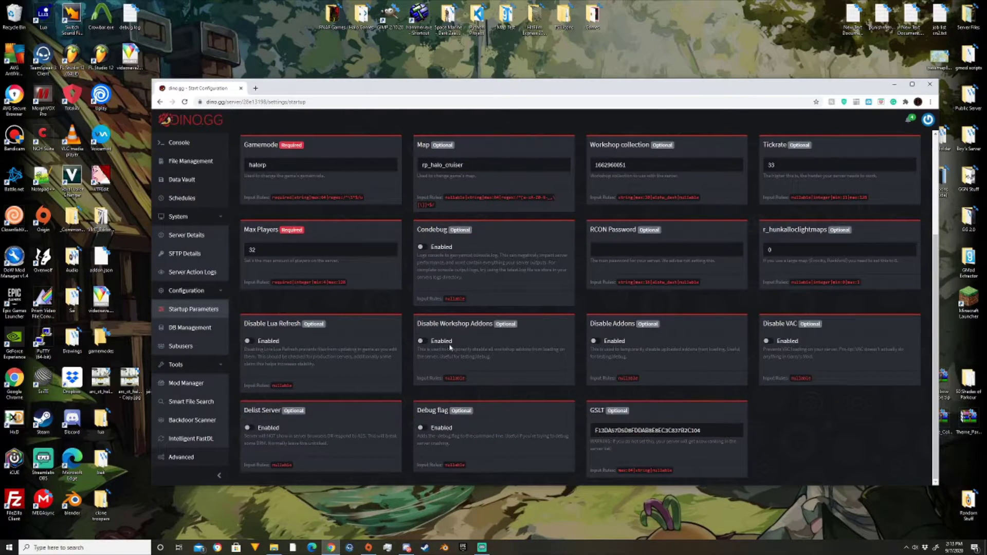
{"action": "scroll", "coordinate": [451, 348], "scroll_direction": "up", "scroll_amount": 2}
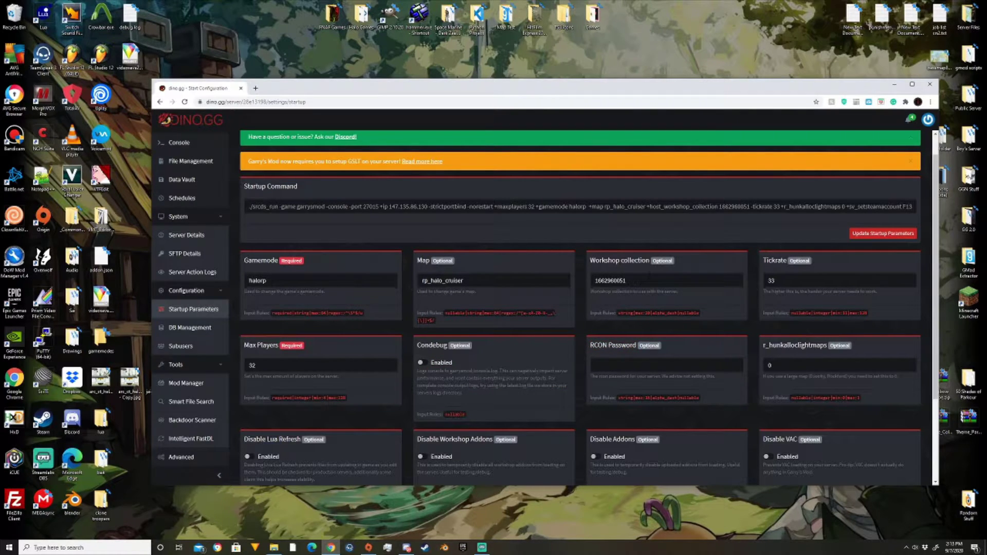
{"action": "double_click", "coordinate": [648, 275]}
{"action": "key", "text": "Right"}
{"action": "key", "text": "ctrl+a"}
{"action": "left_click", "coordinate": [626, 280]}
{"action": "scroll", "coordinate": [819, 235], "scroll_direction": "up", "scroll_amount": 1}
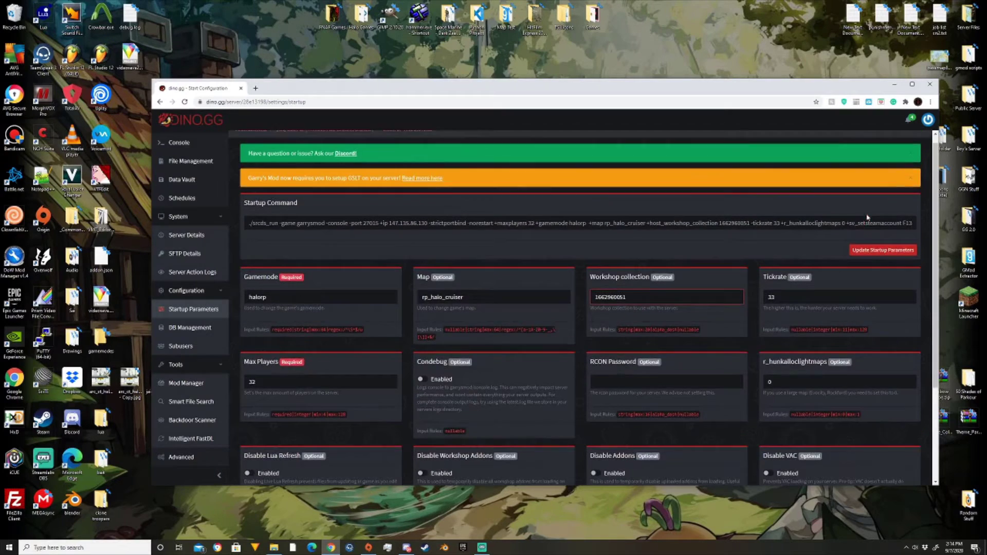
{"action": "scroll", "coordinate": [772, 232], "scroll_direction": "down", "scroll_amount": 3}
{"action": "left_click", "coordinate": [772, 230]}
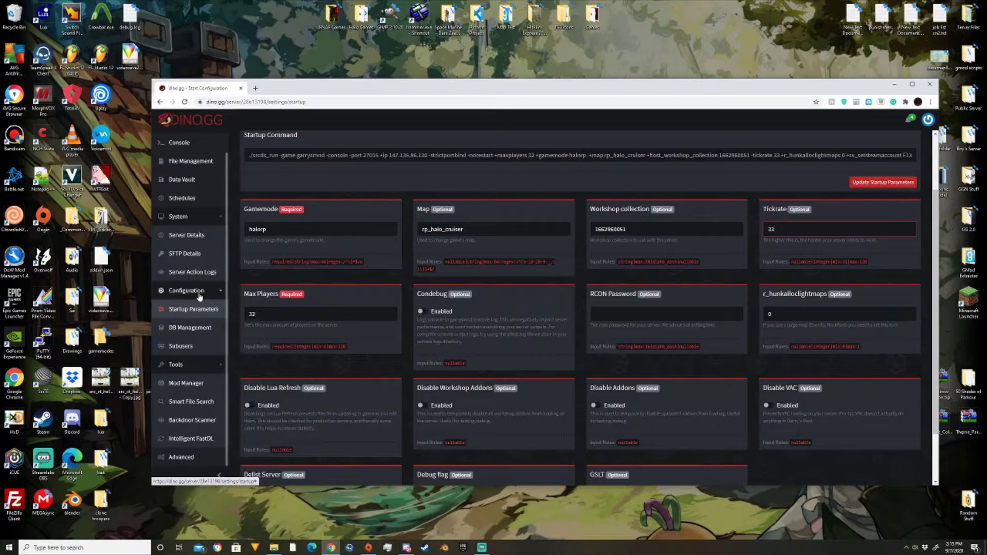
Open server.cfg from the garrysmod/cfg folder in the server's file manager
{"action": "left_click", "coordinate": [205, 238]}
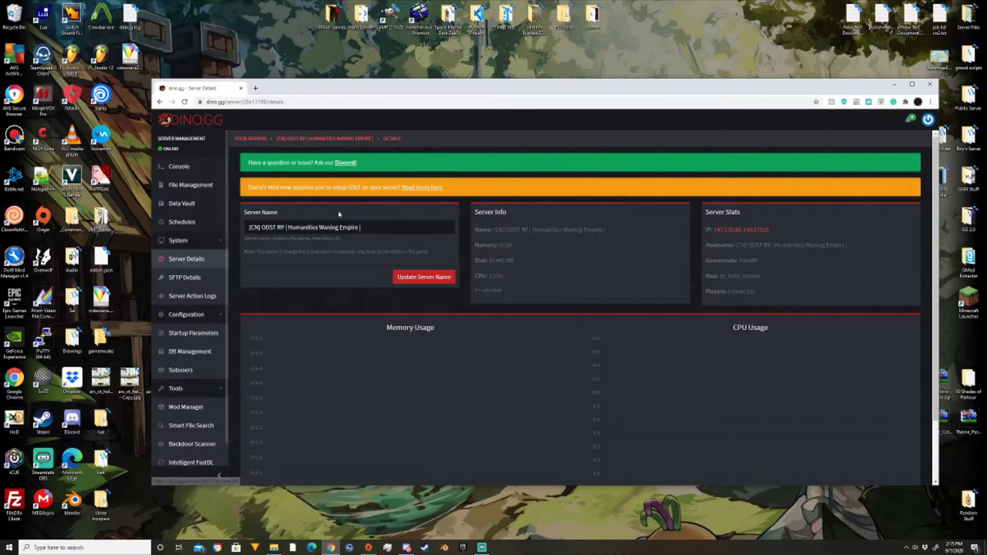
{"action": "left_click", "coordinate": [203, 192]}
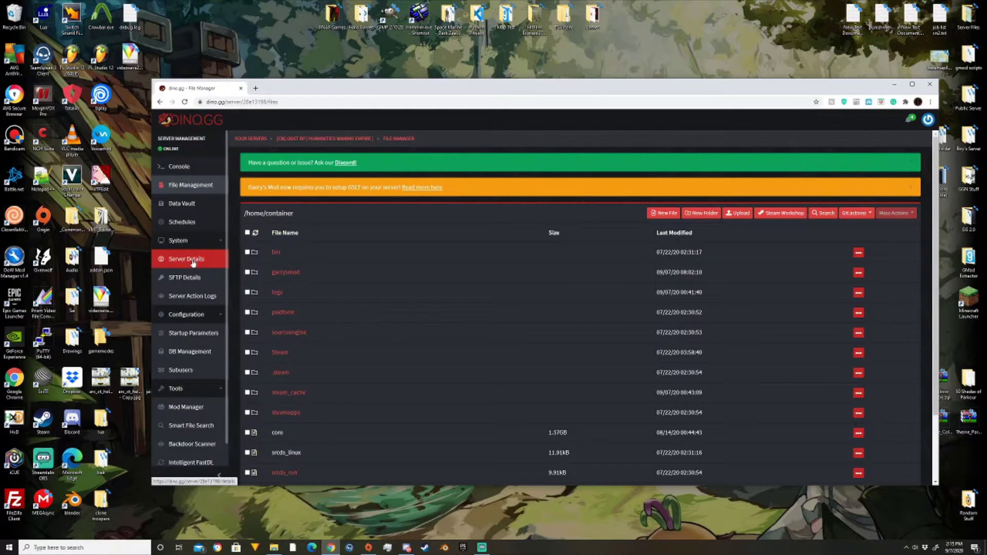
{"action": "left_click", "coordinate": [287, 272]}
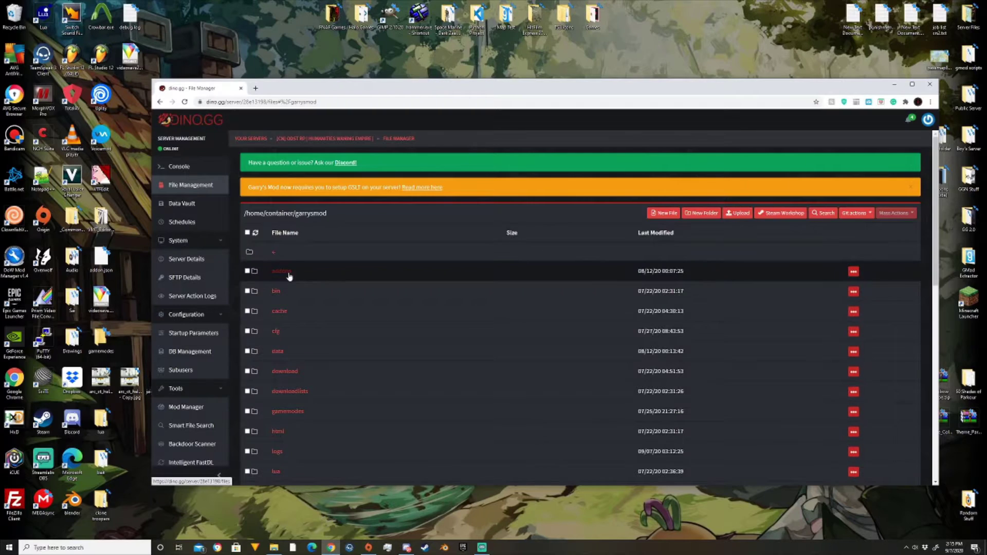
{"action": "left_click", "coordinate": [276, 332]}
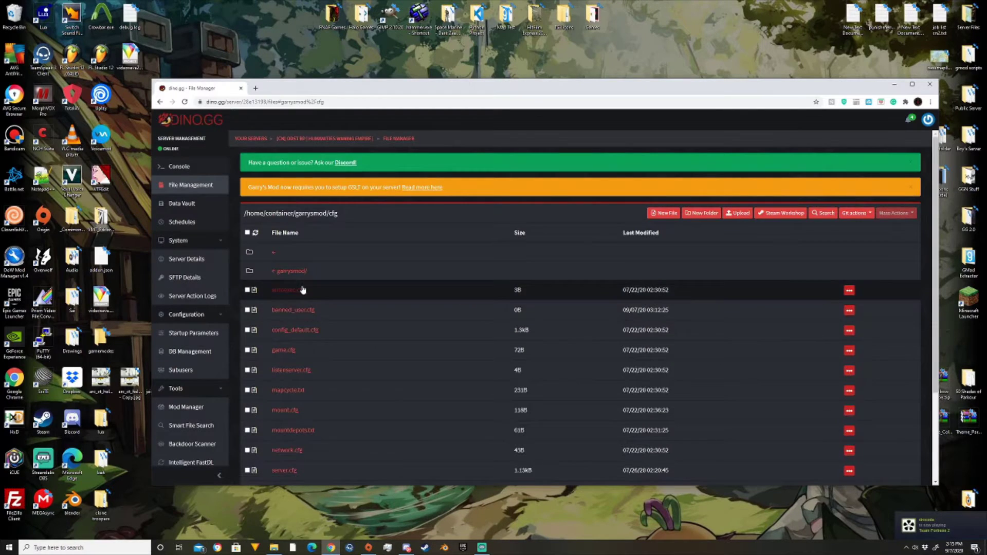
{"action": "scroll", "coordinate": [305, 379], "scroll_direction": "down", "scroll_amount": 2}
{"action": "left_click", "coordinate": [288, 394]}
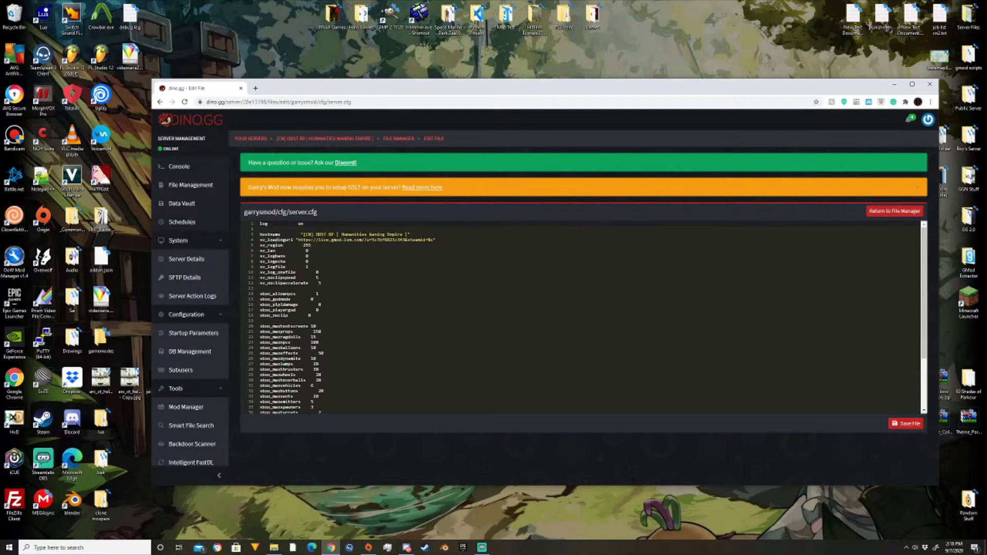
Read through server.cfg from the hostname line to the ban file commands at the end
{"action": "scroll", "coordinate": [581, 316], "scroll_direction": "down", "scroll_amount": 3}
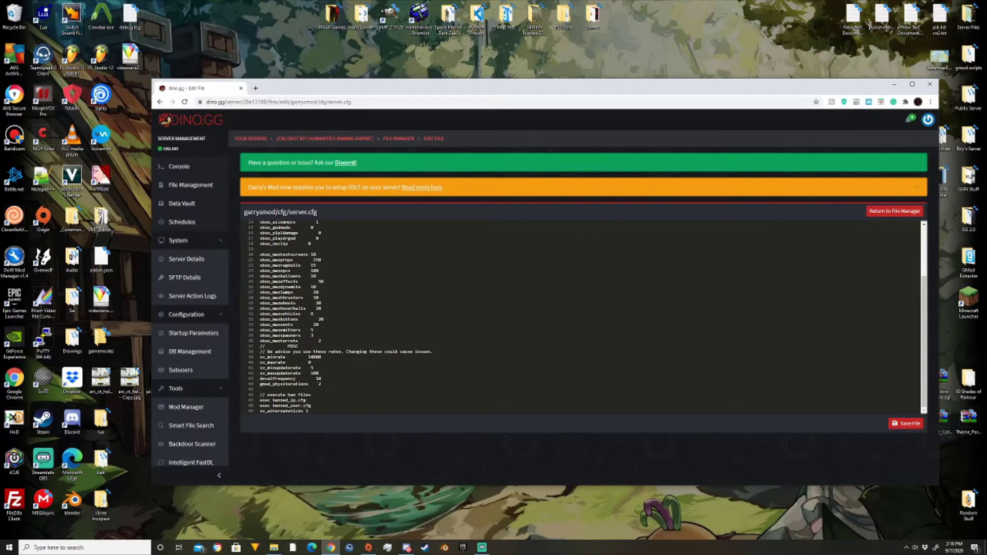
{"action": "scroll", "coordinate": [581, 316], "scroll_direction": "up", "scroll_amount": 2}
{"action": "scroll", "coordinate": [581, 317], "scroll_direction": "up", "scroll_amount": 1}
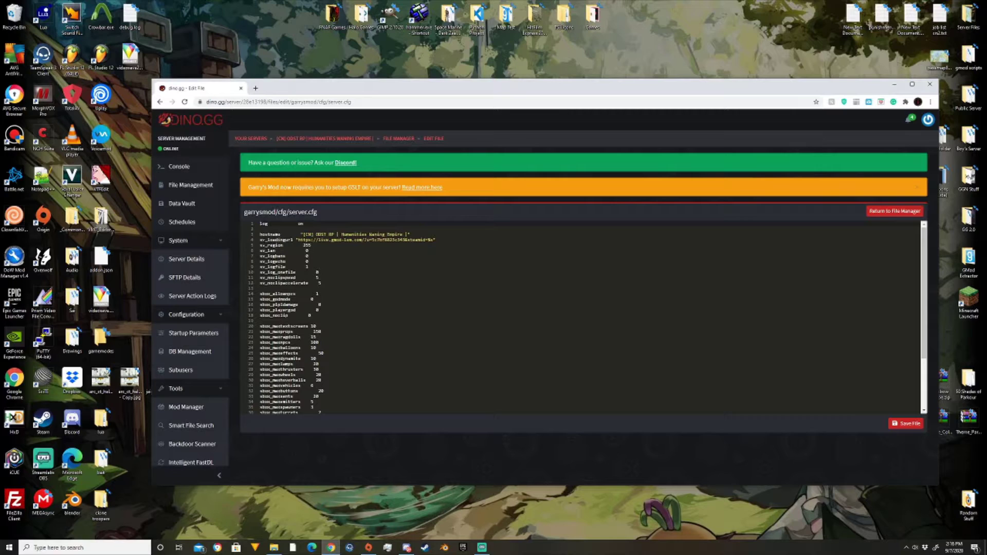
{"action": "left_click_drag", "start_coordinate": [259, 244], "coordinate": [315, 350]}
{"action": "left_click", "coordinate": [380, 278]}
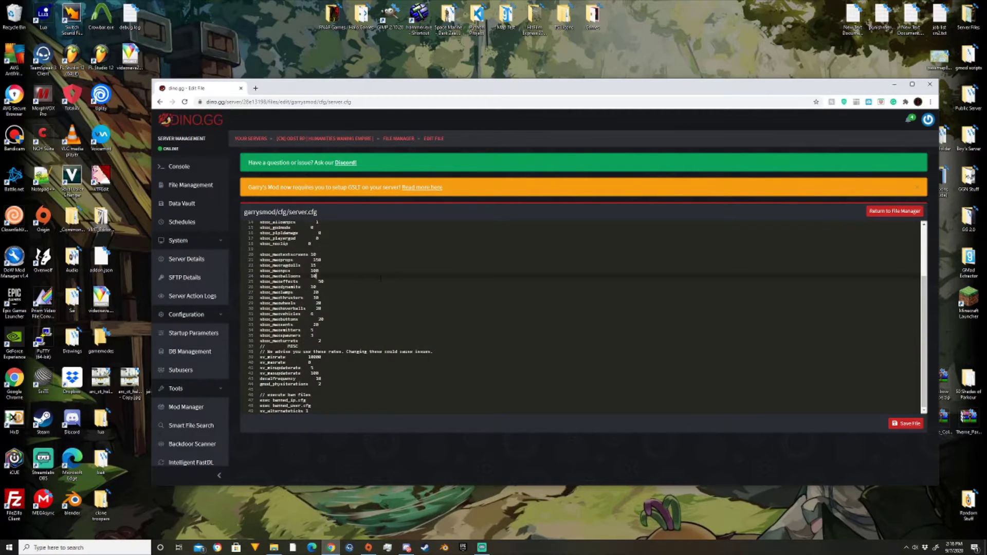
{"action": "scroll", "coordinate": [330, 260], "scroll_direction": "up", "scroll_amount": 2}
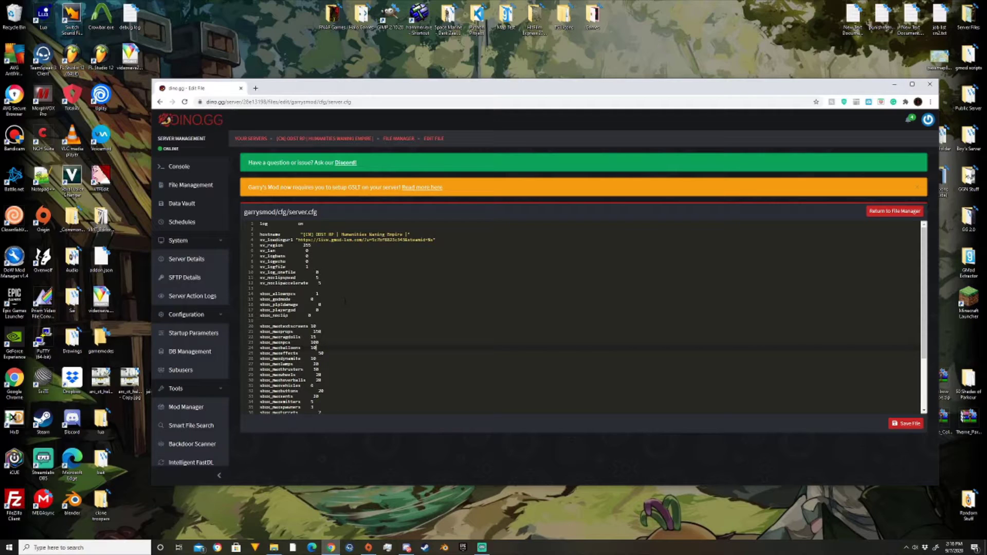
Examine the sbox_noclip, sbox_allownpcs and sv_logecho settings in server.cfg
{"action": "left_click_drag", "start_coordinate": [260, 315], "coordinate": [304, 315]}
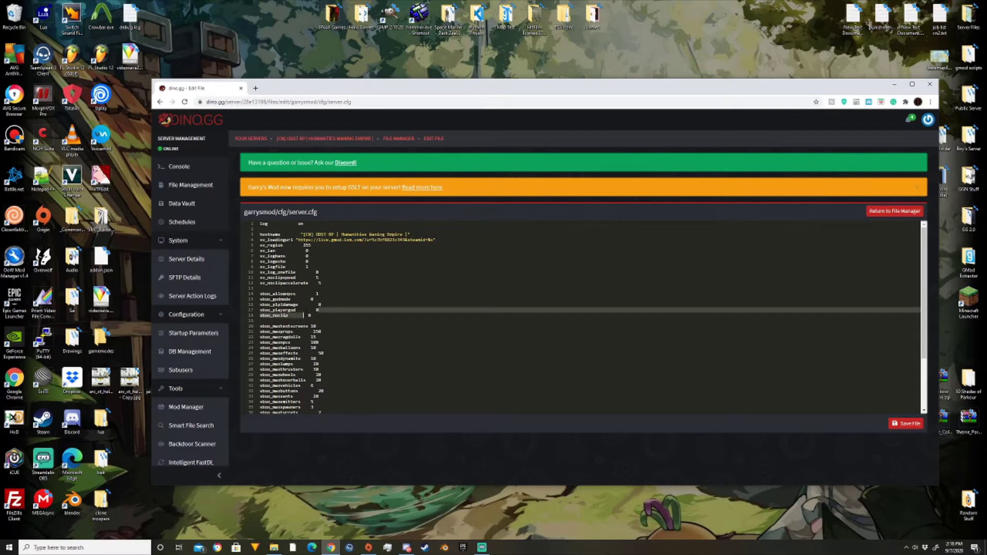
{"action": "left_click", "coordinate": [318, 294]}
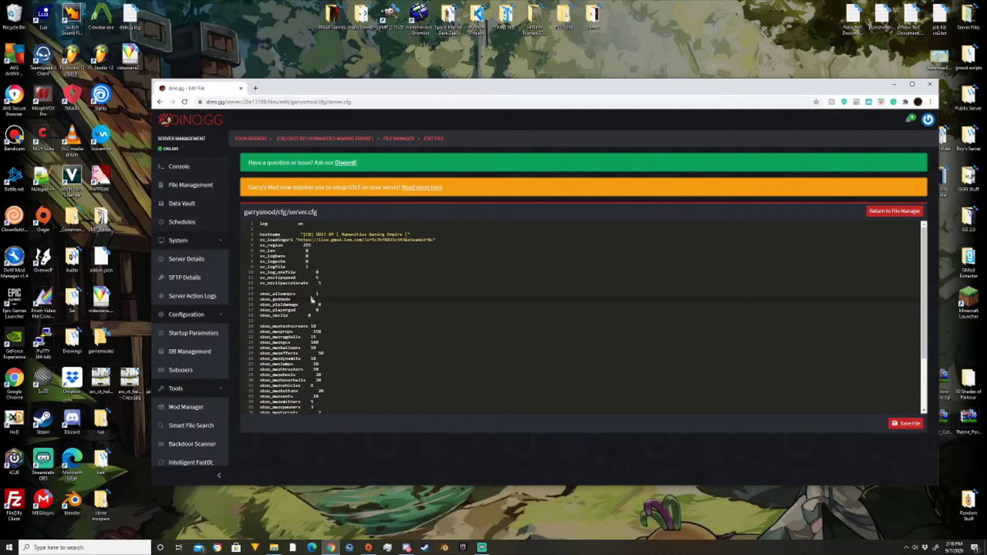
{"action": "double_click", "coordinate": [309, 315]}
{"action": "double_click", "coordinate": [307, 261]}
Examine the hostname, the loading screen URL and the settings from sv_region to sv_logfile in server.cfg
{"action": "left_click_drag", "start_coordinate": [303, 235], "coordinate": [409, 235]}
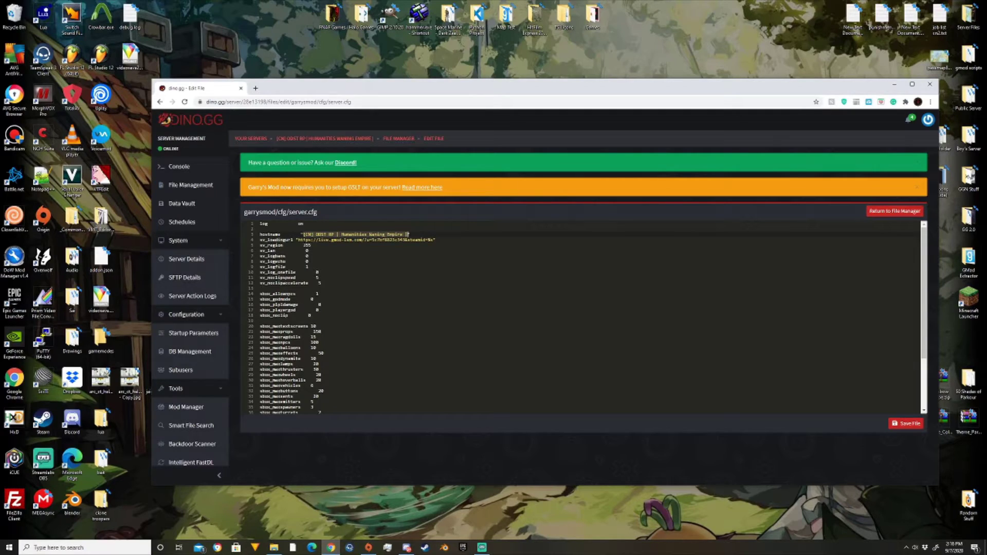
{"action": "left_click_drag", "start_coordinate": [298, 240], "coordinate": [437, 239]}
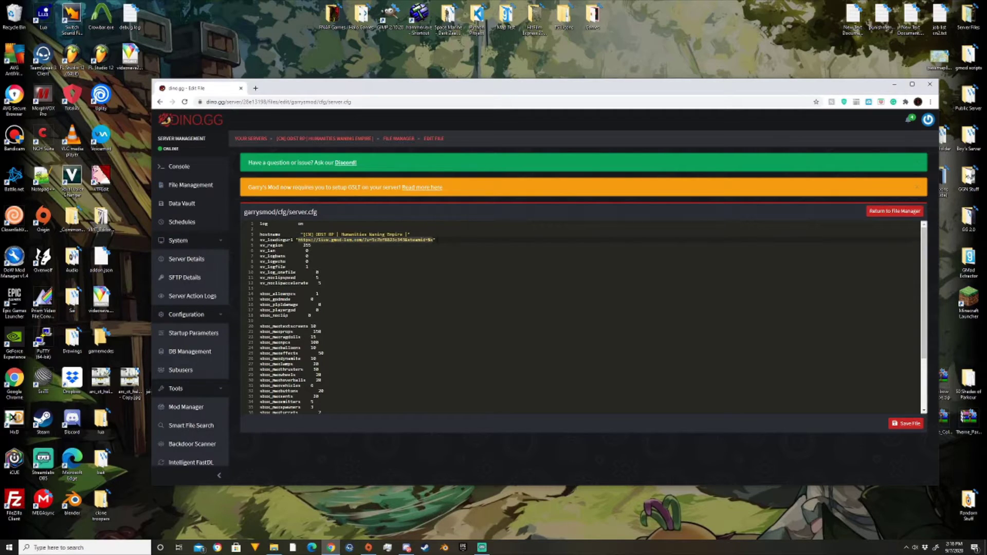
{"action": "left_click", "coordinate": [324, 240]}
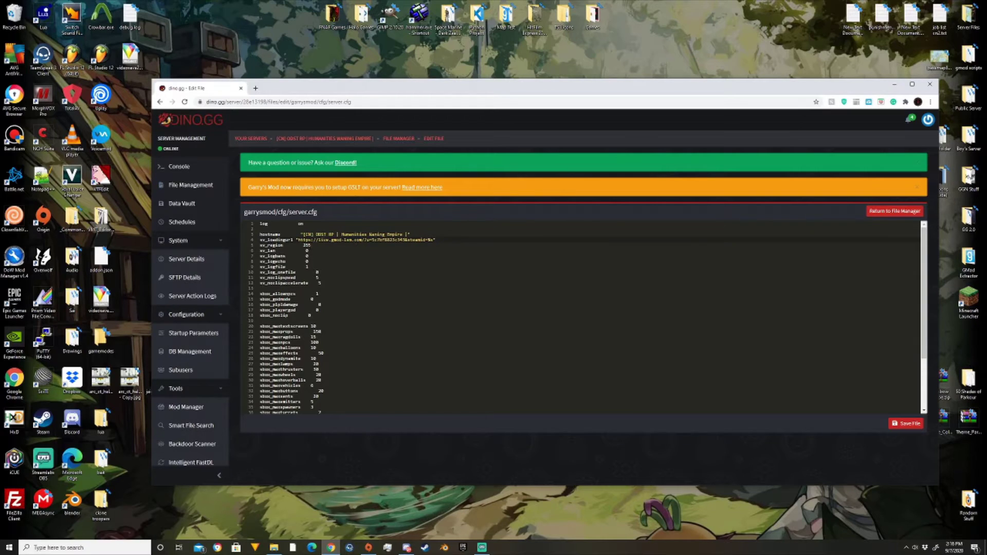
{"action": "left_click_drag", "start_coordinate": [438, 240], "coordinate": [296, 240]}
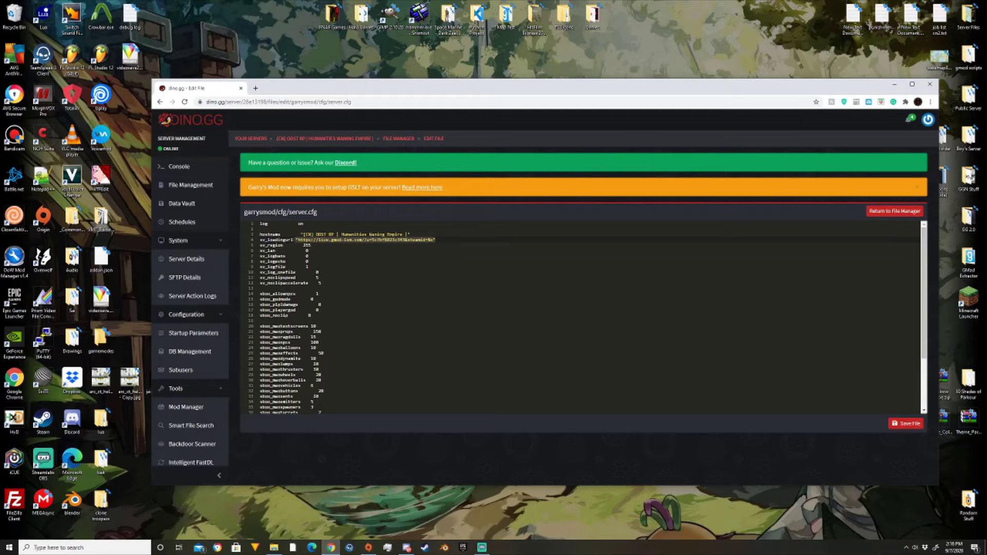
{"action": "left_click", "coordinate": [330, 246]}
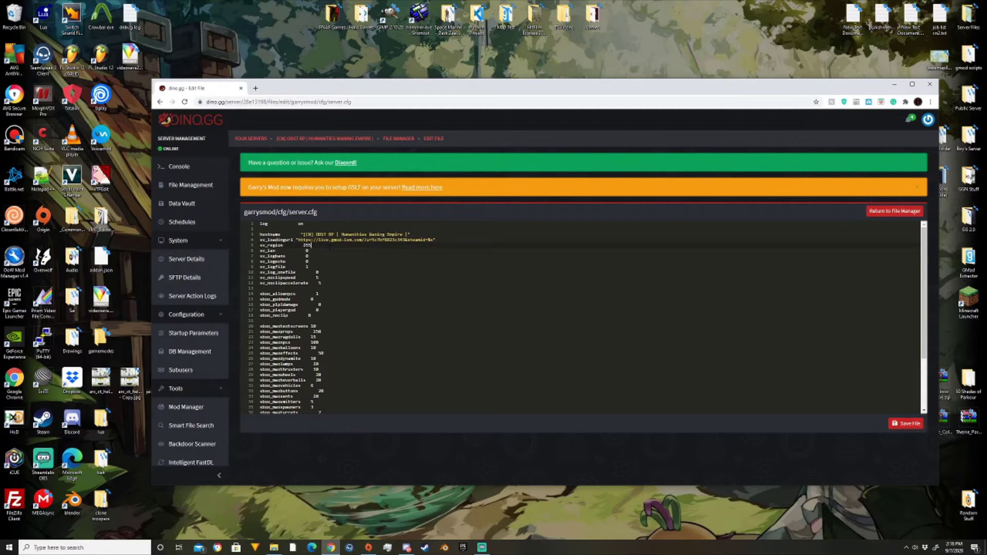
{"action": "left_click_drag", "start_coordinate": [298, 245], "coordinate": [311, 267]}
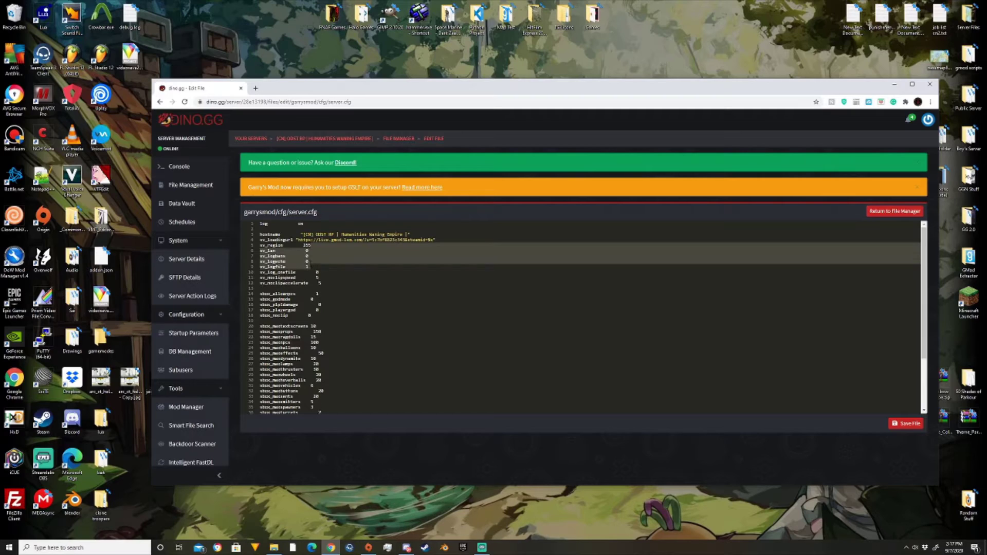
Examine the server.cfg settings from sv_loadingurl to sv_noclipaccelerate
{"action": "left_click_drag", "start_coordinate": [311, 267], "coordinate": [307, 261]}
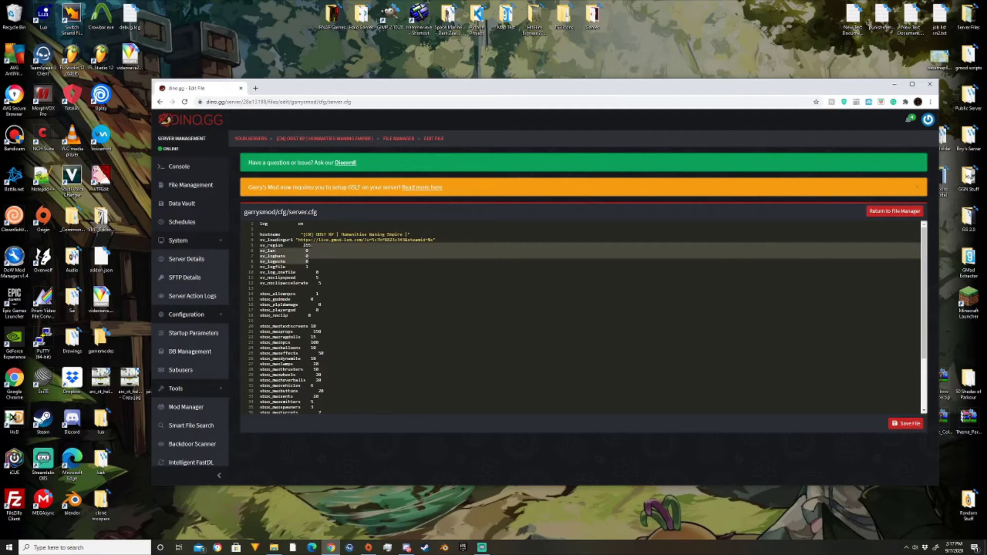
{"action": "left_click", "coordinate": [312, 299]}
{"action": "left_click_drag", "start_coordinate": [330, 288], "coordinate": [250, 241]}
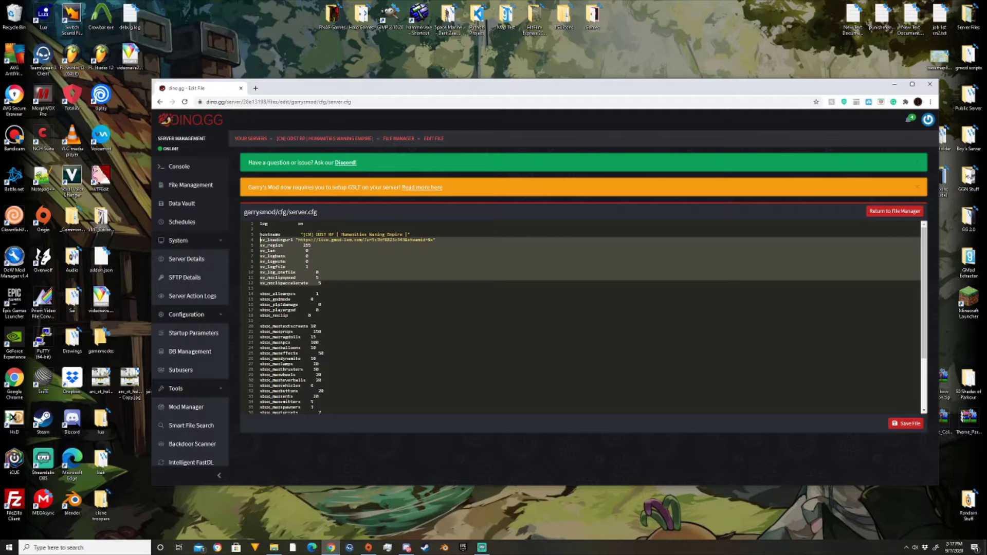
{"action": "scroll", "coordinate": [581, 316], "scroll_direction": "down", "scroll_amount": 3}
{"action": "scroll", "coordinate": [380, 292], "scroll_direction": "up", "scroll_amount": 3}
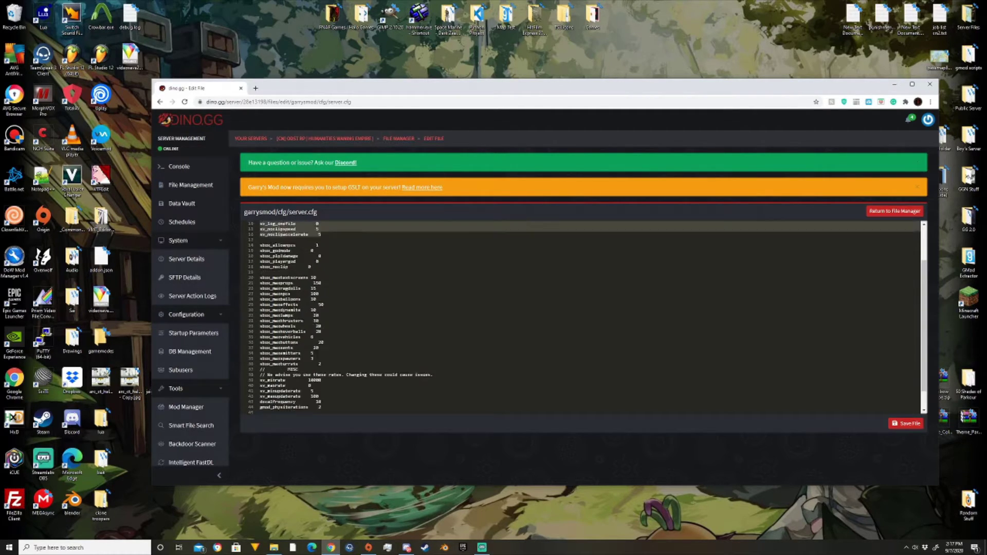
Review the sbox_ settings and the remaining lines of server.cfg, and return to the cfg folder in the file manager
{"action": "left_click", "coordinate": [380, 292]}
{"action": "scroll", "coordinate": [581, 316], "scroll_direction": "up", "scroll_amount": 1}
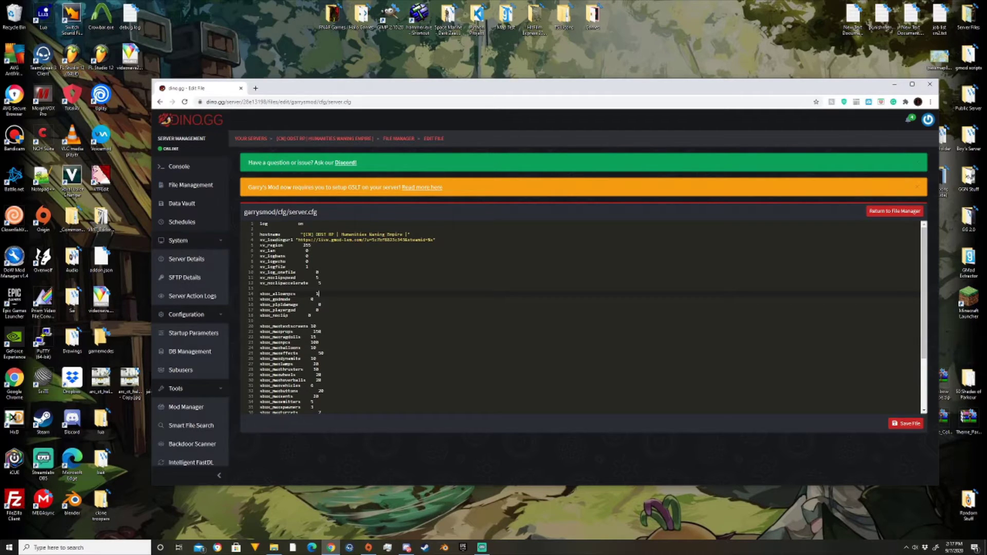
{"action": "left_click_drag", "start_coordinate": [387, 289], "coordinate": [393, 341]}
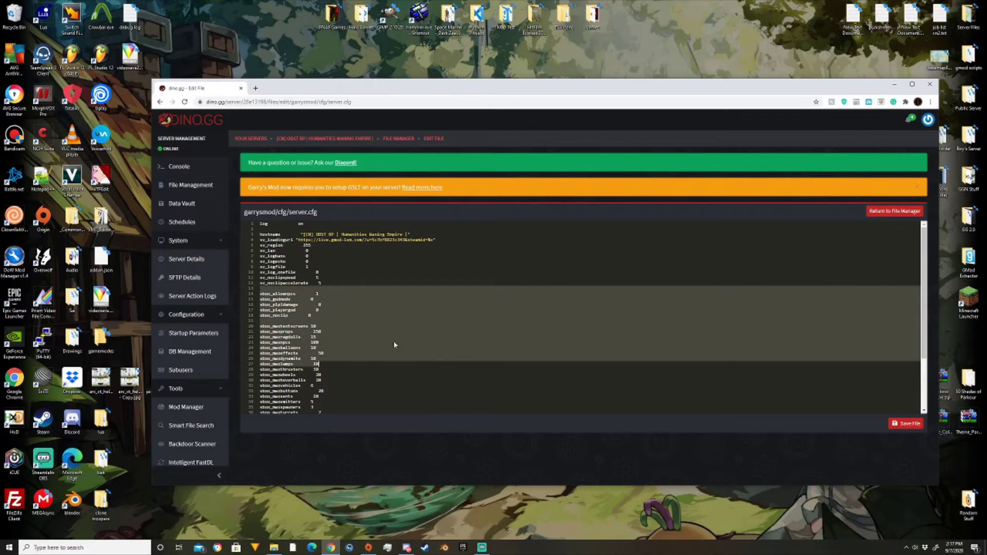
{"action": "scroll", "coordinate": [393, 341], "scroll_direction": "down", "scroll_amount": 2}
{"action": "left_click", "coordinate": [343, 326]}
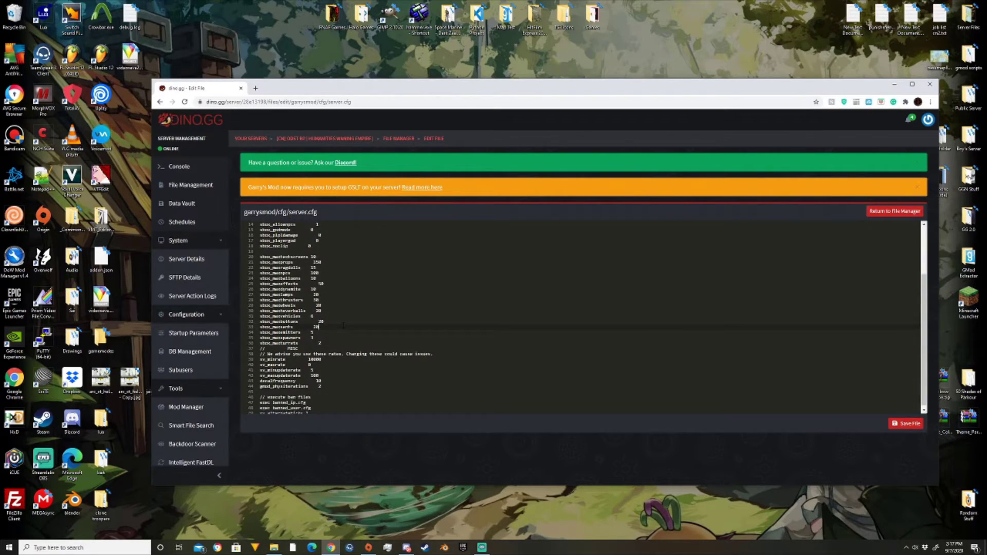
{"action": "scroll", "coordinate": [341, 326], "scroll_direction": "down", "scroll_amount": 1}
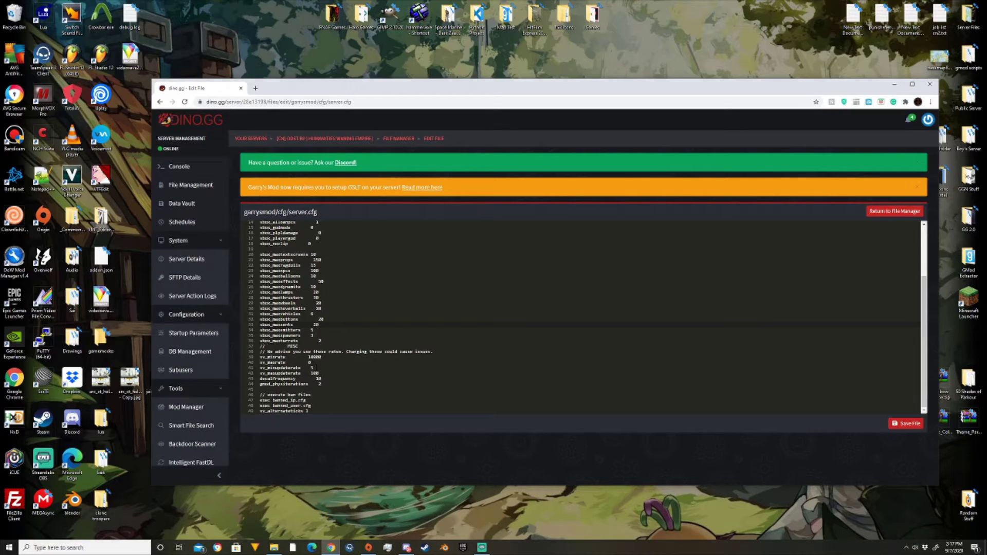
{"action": "scroll", "coordinate": [341, 327], "scroll_direction": "up", "scroll_amount": 3}
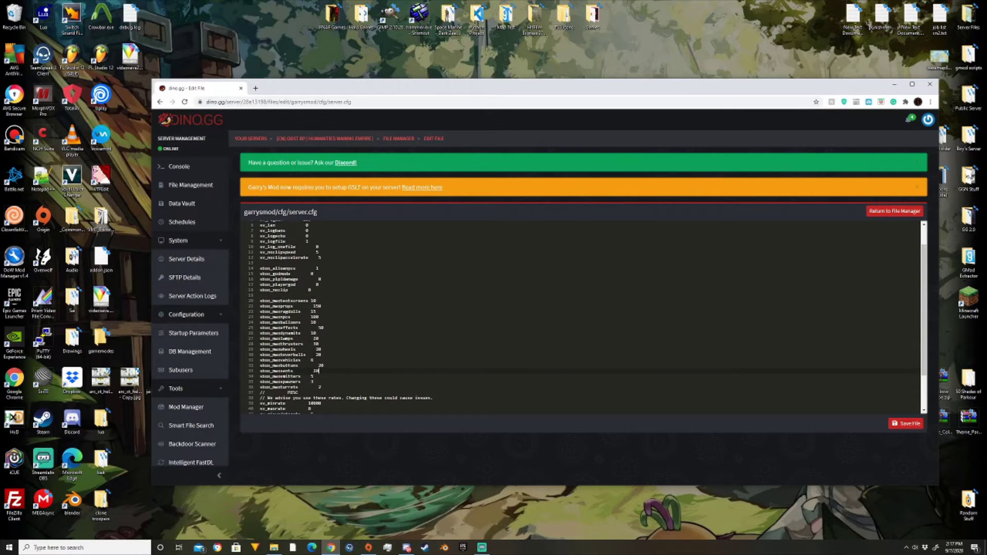
{"action": "left_click_drag", "start_coordinate": [335, 325], "coordinate": [261, 326]}
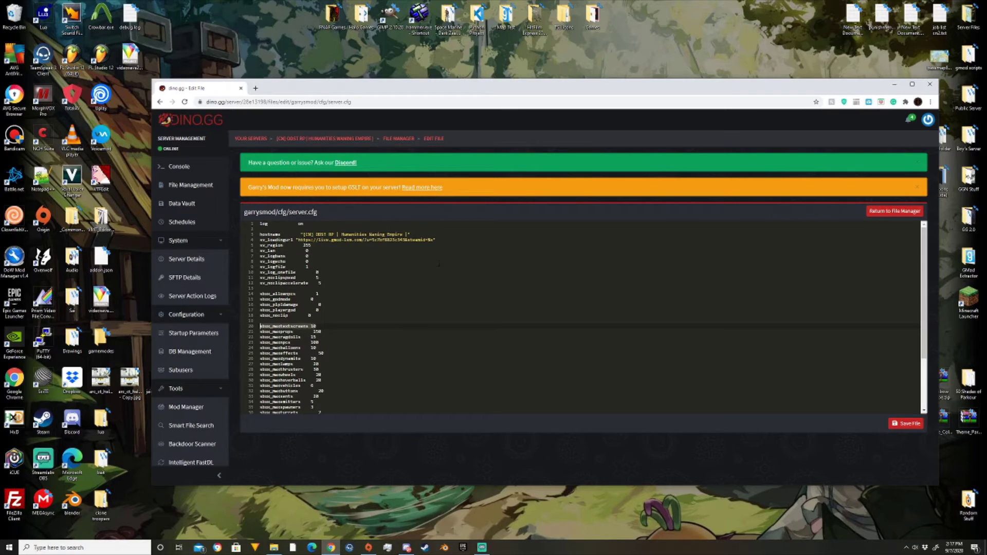
{"action": "left_click", "coordinate": [888, 212]}
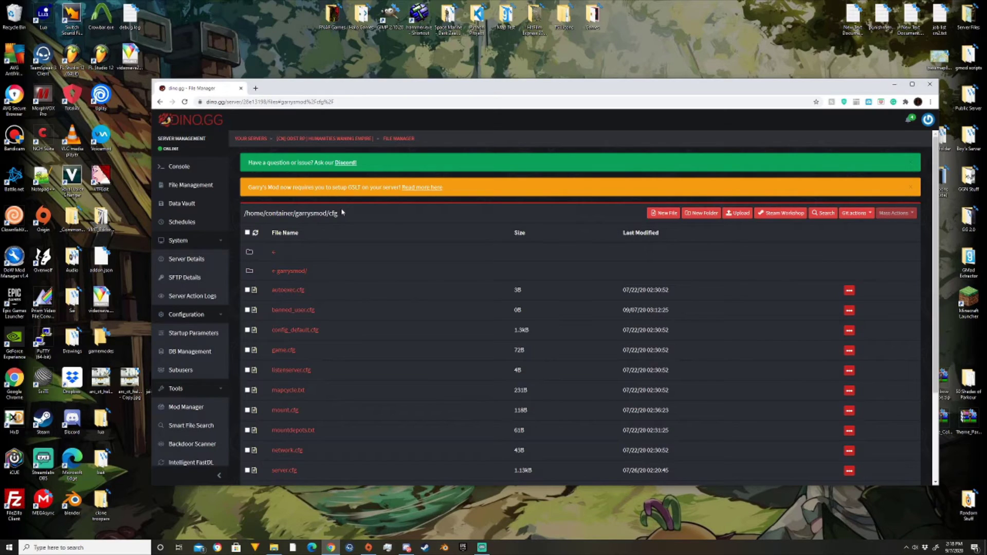
Reposition the browser window lower on the desktop so the desktop files above it are uncovered, and dismiss the Total AV notification
{"action": "left_click_drag", "start_coordinate": [292, 85], "coordinate": [637, 67]}
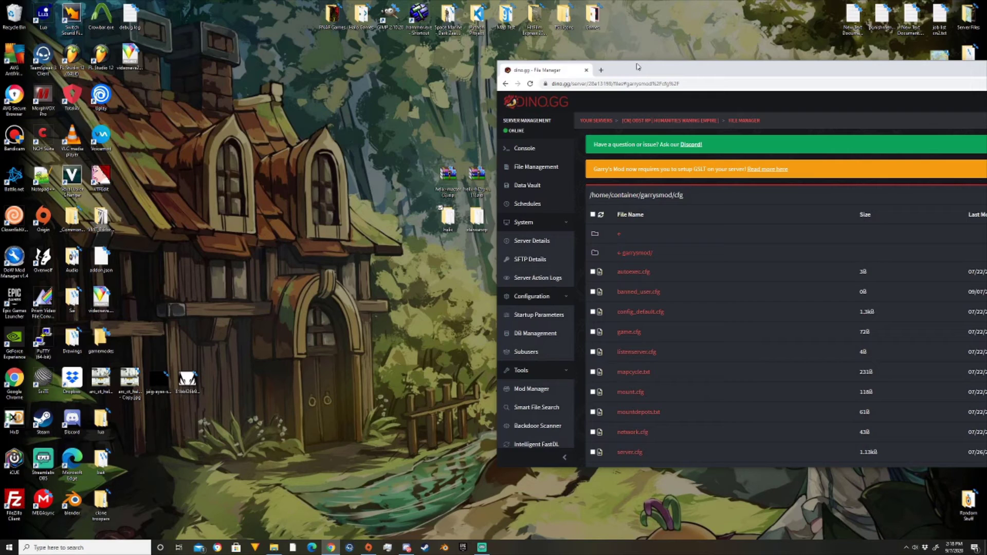
{"action": "left_click_drag", "start_coordinate": [638, 67], "coordinate": [475, 48]}
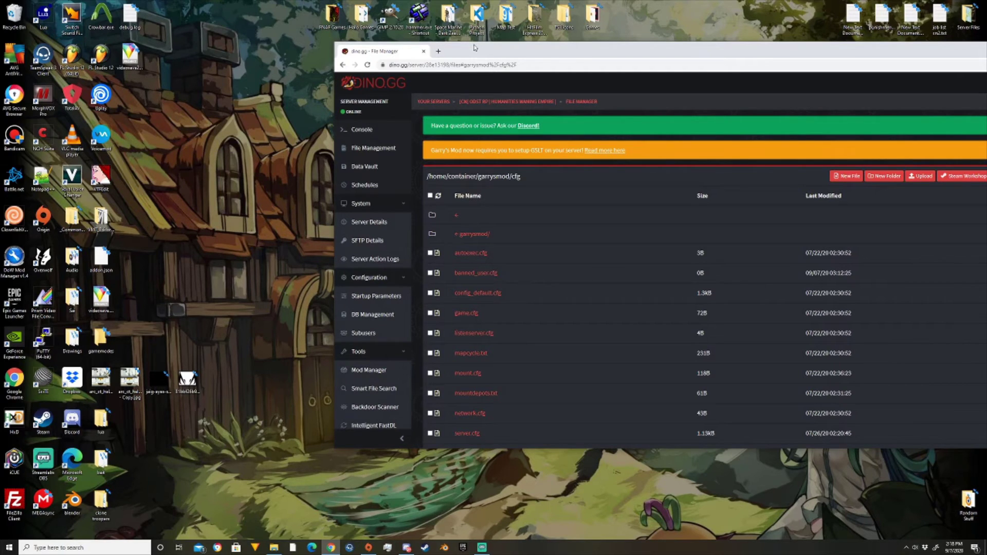
{"action": "left_click_drag", "start_coordinate": [474, 48], "coordinate": [649, 92]}
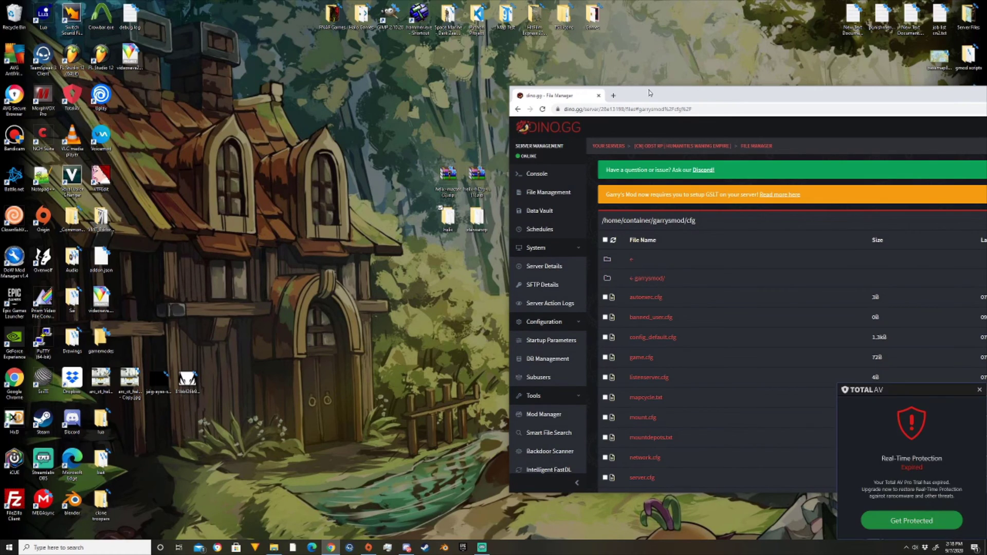
{"action": "left_click", "coordinate": [980, 390]}
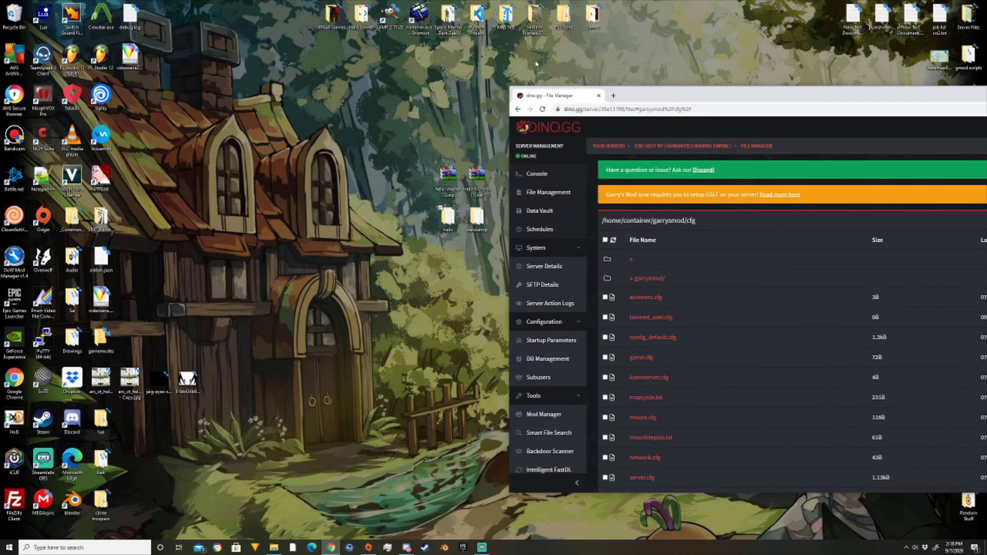
{"action": "left_click_drag", "start_coordinate": [656, 100], "coordinate": [359, 254]}
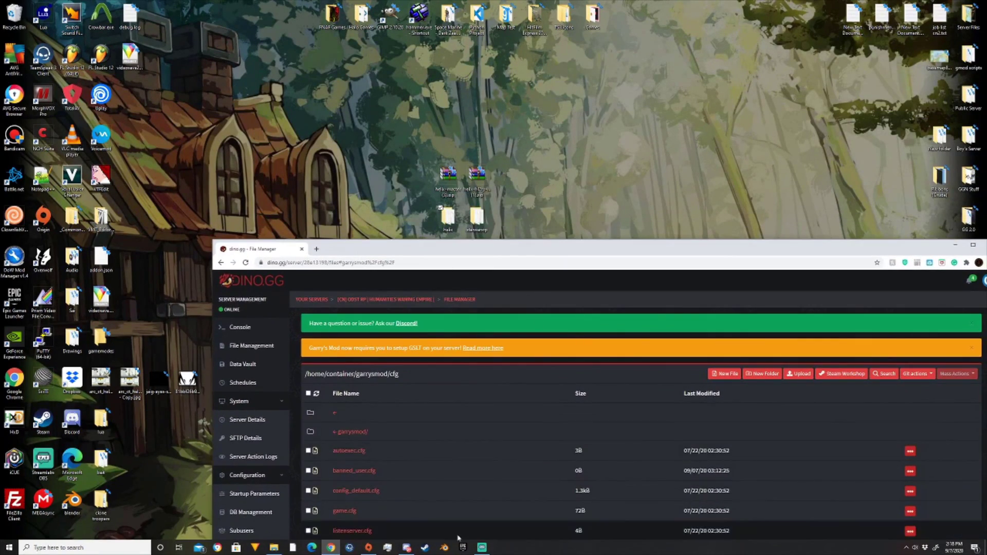